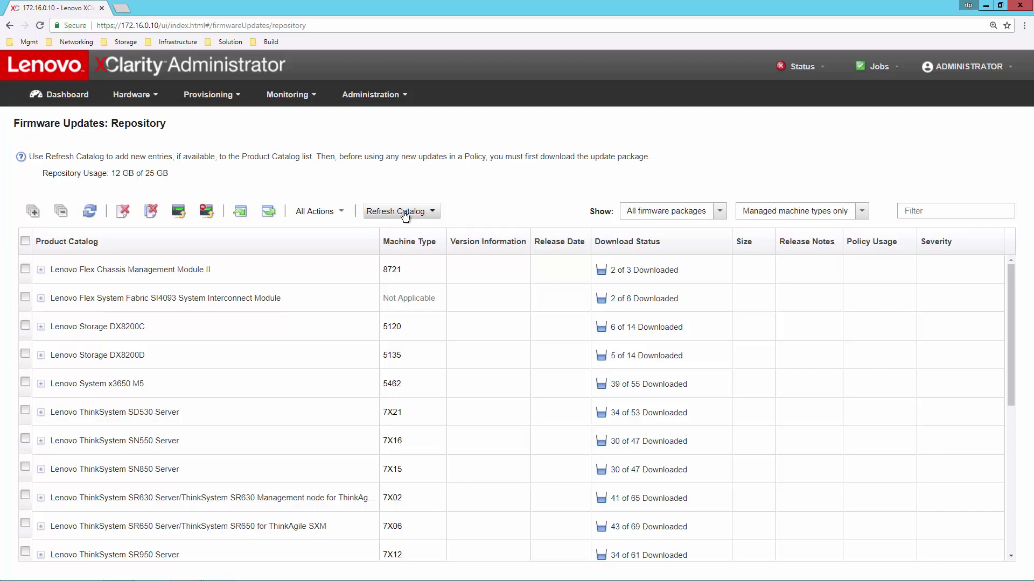
Step: Filter the firmware repository by sr650 and expand the XCC packages under the ThinkSystem SR650 Server (7X06) entry
click(940, 209)
text(sr650)
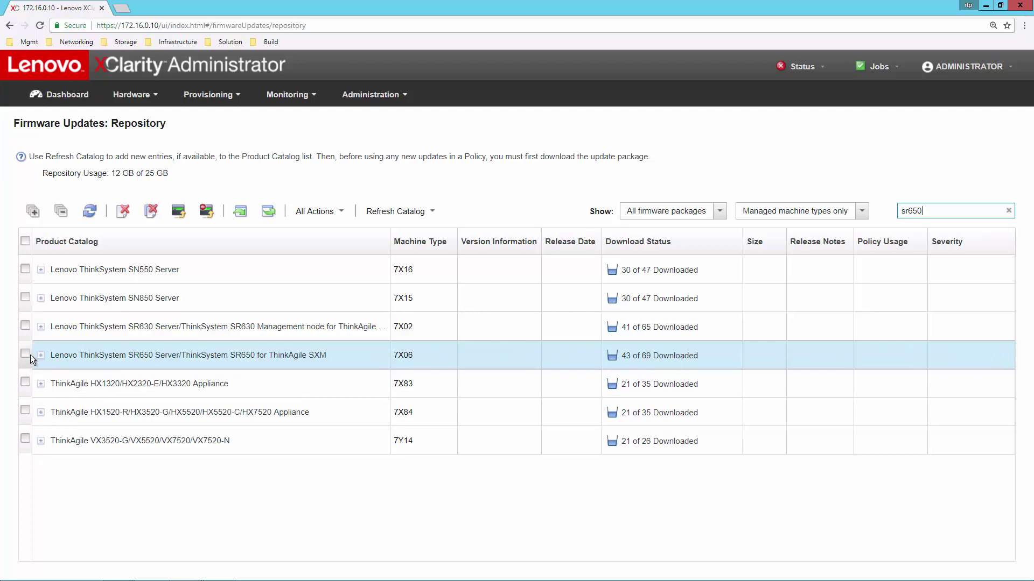
click(41, 355)
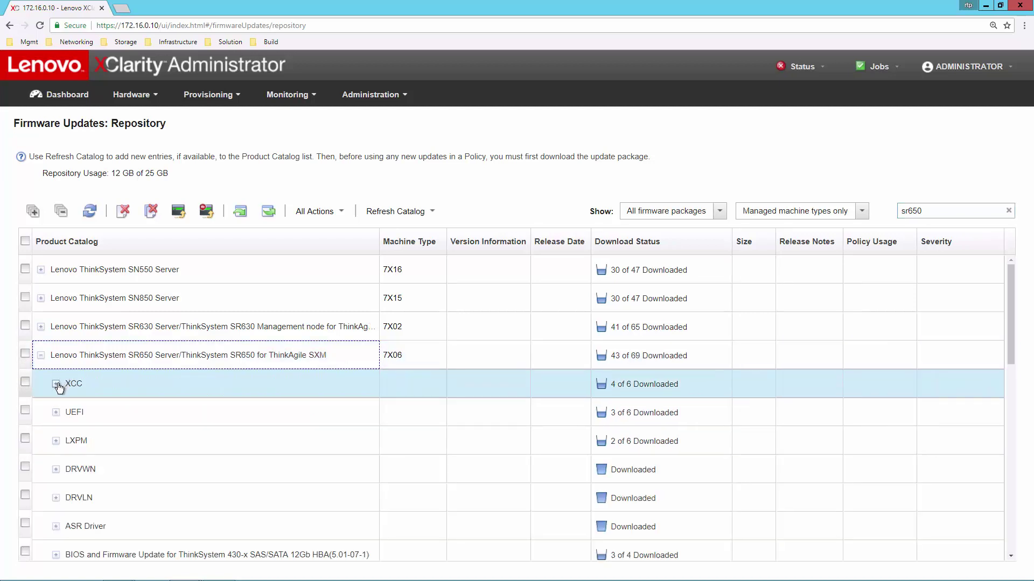
click(56, 385)
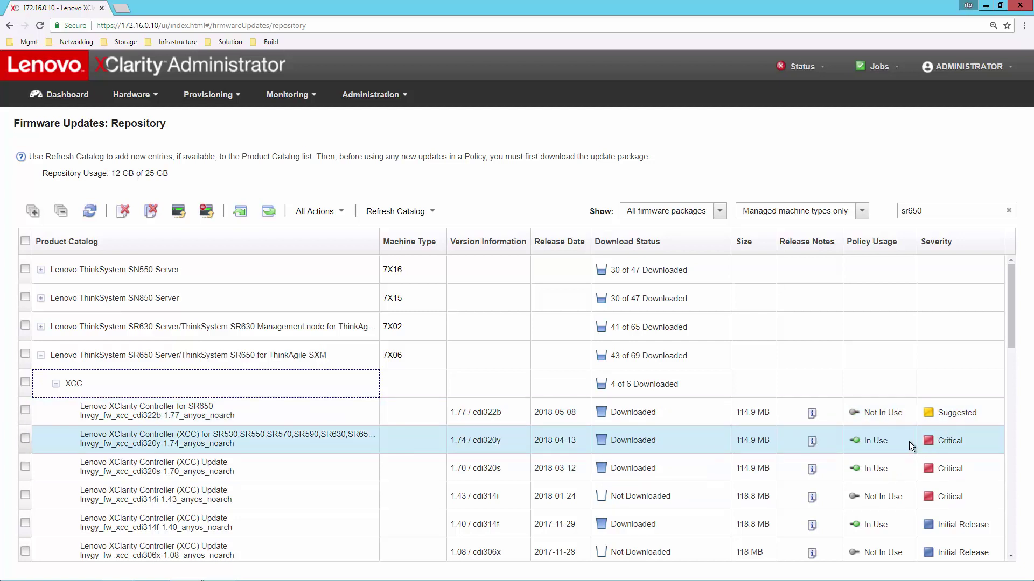
Step: Read through the release notes of the XCC 1.77 / cdi322b package and close them
click(812, 414)
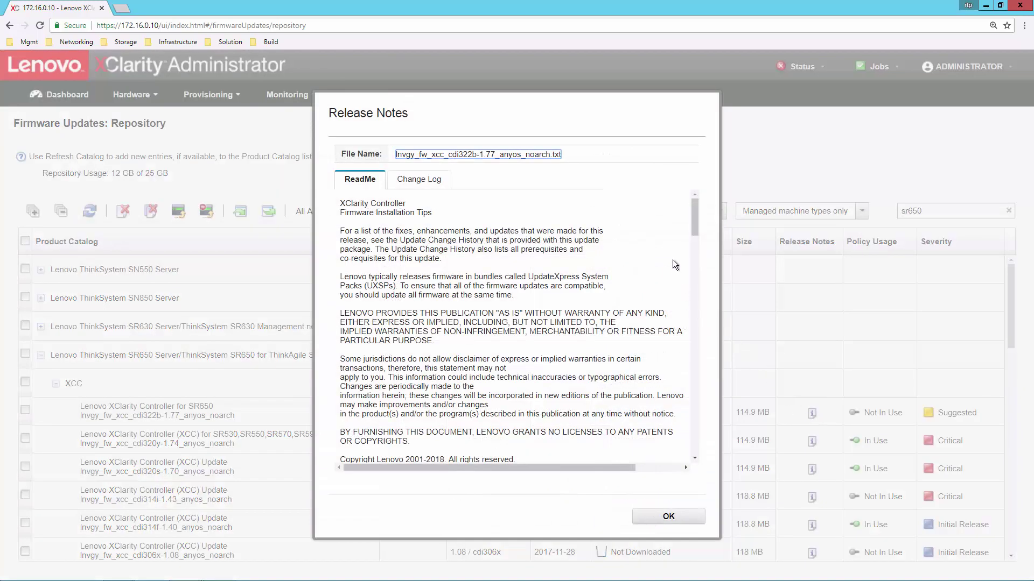
drag(695, 229, 690, 294)
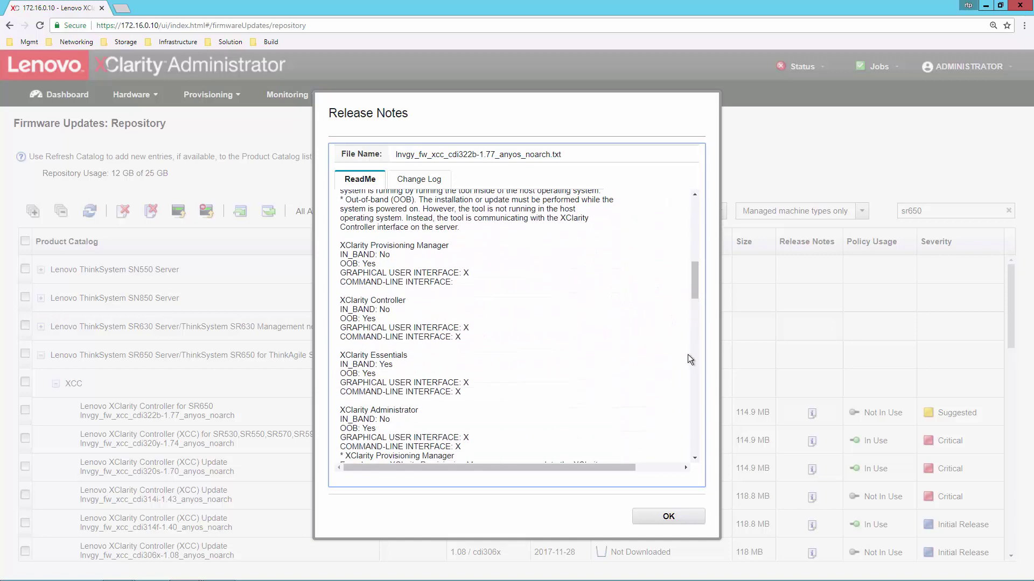
click(673, 519)
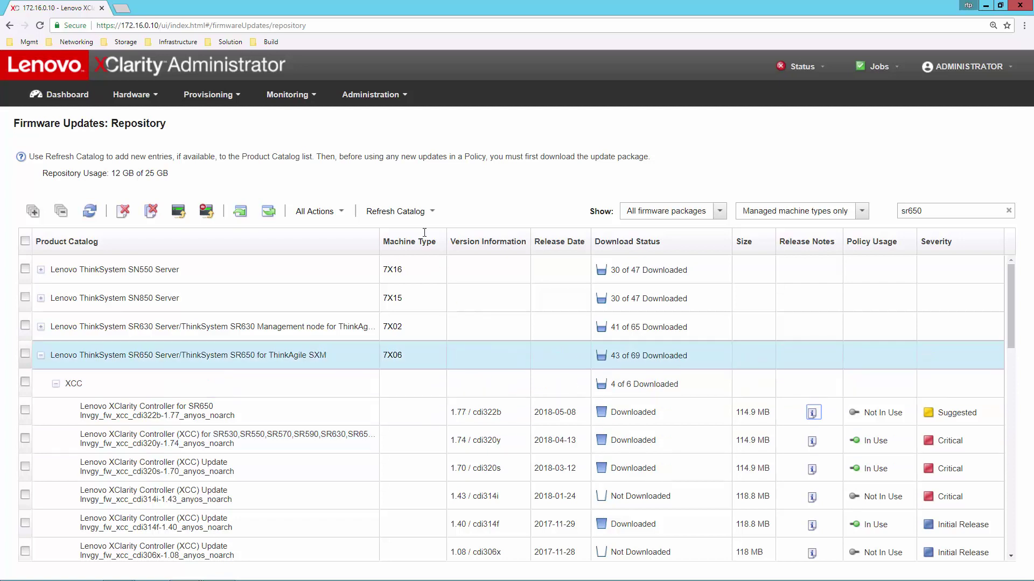
Step: Go to the firmware compliance policies and view the details of DEFAULT-Thinksystem-Servers-2018-03-09
click(237, 95)
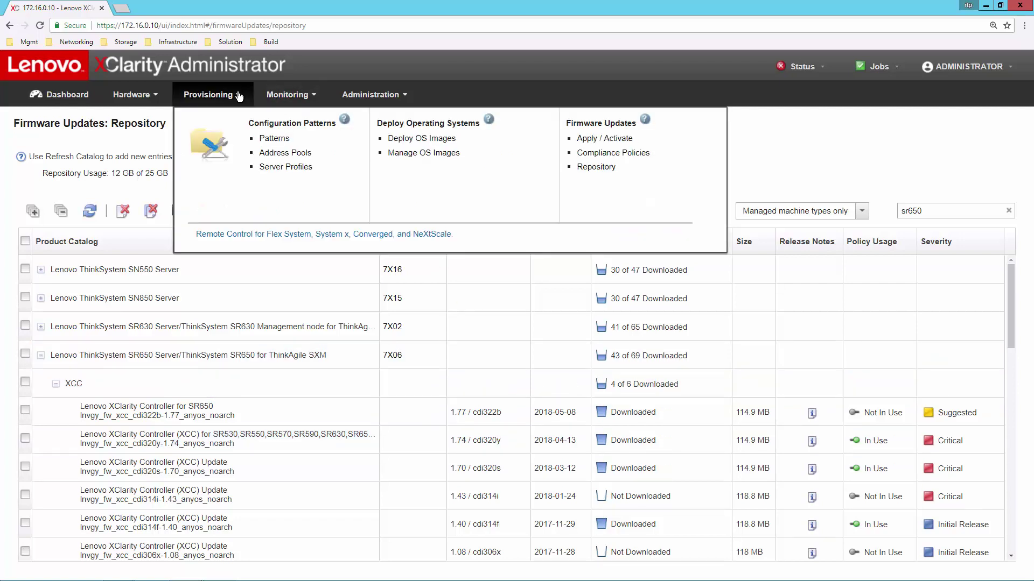
click(614, 154)
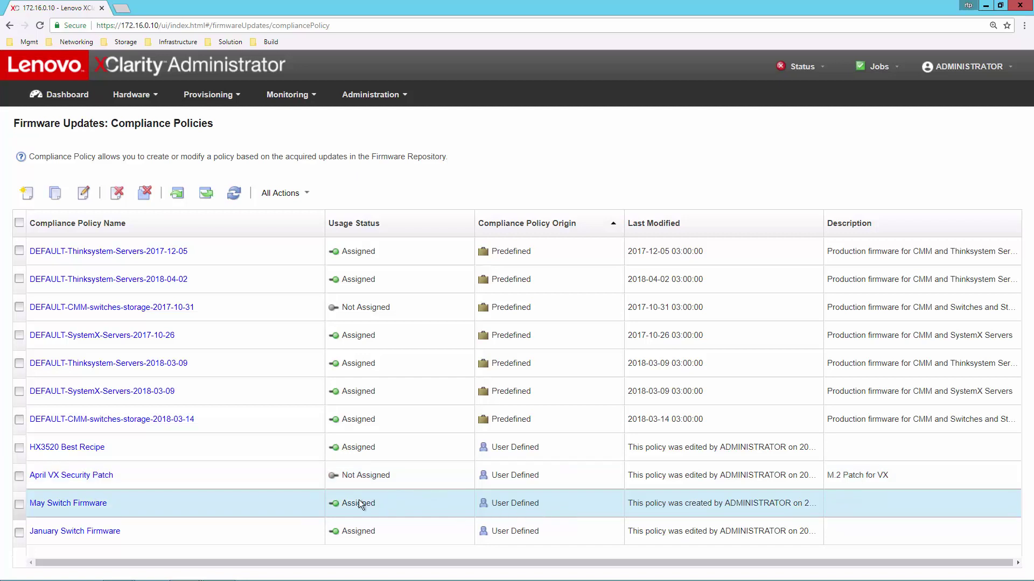
click(90, 364)
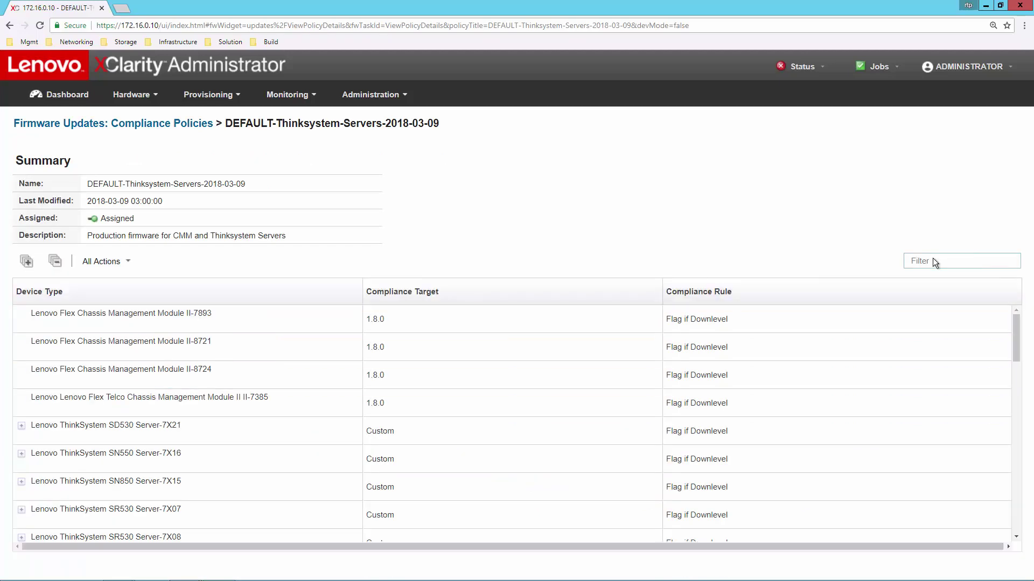
Step: Filter the policy's device types by sr650 and examine the component compliance targets of the ThinkSystem SR650 Server-7X06 entry
click(932, 260)
text(sr650)
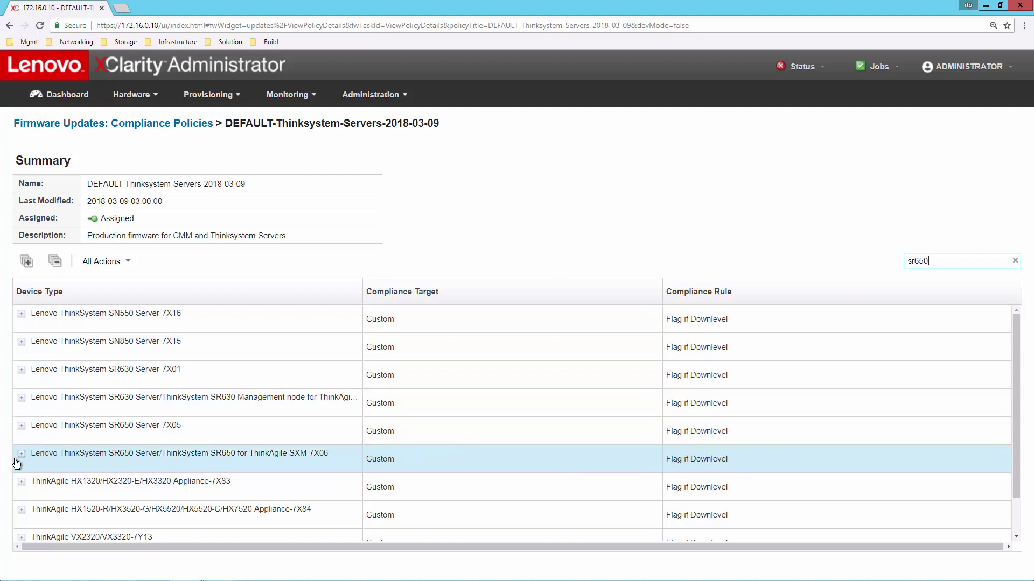
click(21, 455)
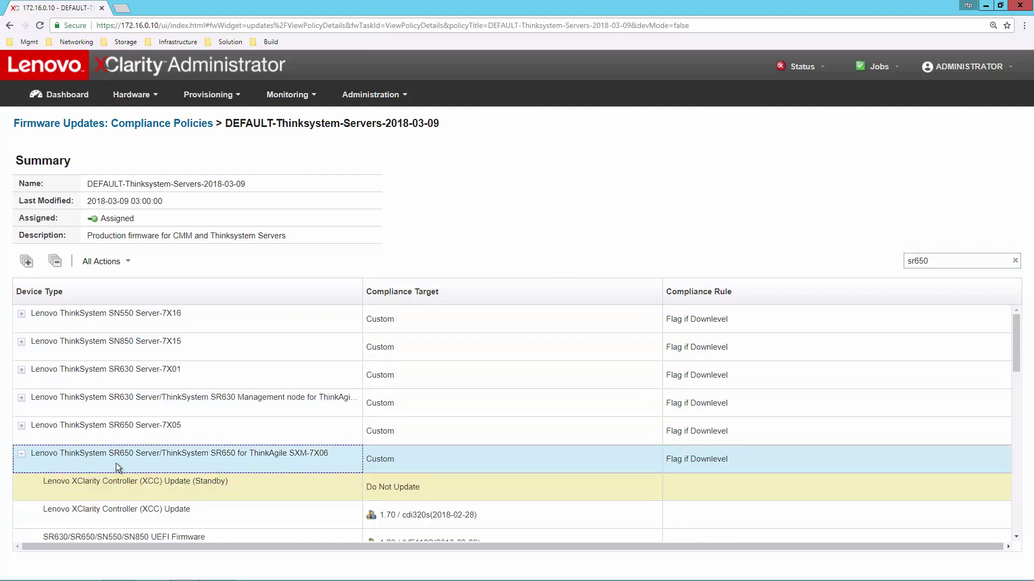
scroll(350, 492, down, 3)
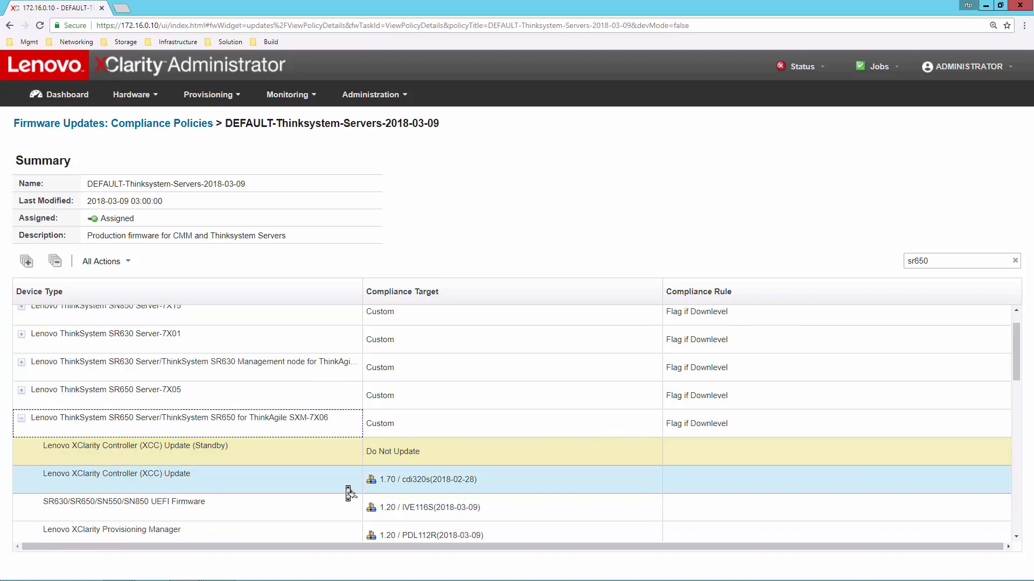
scroll(350, 493, down, 1)
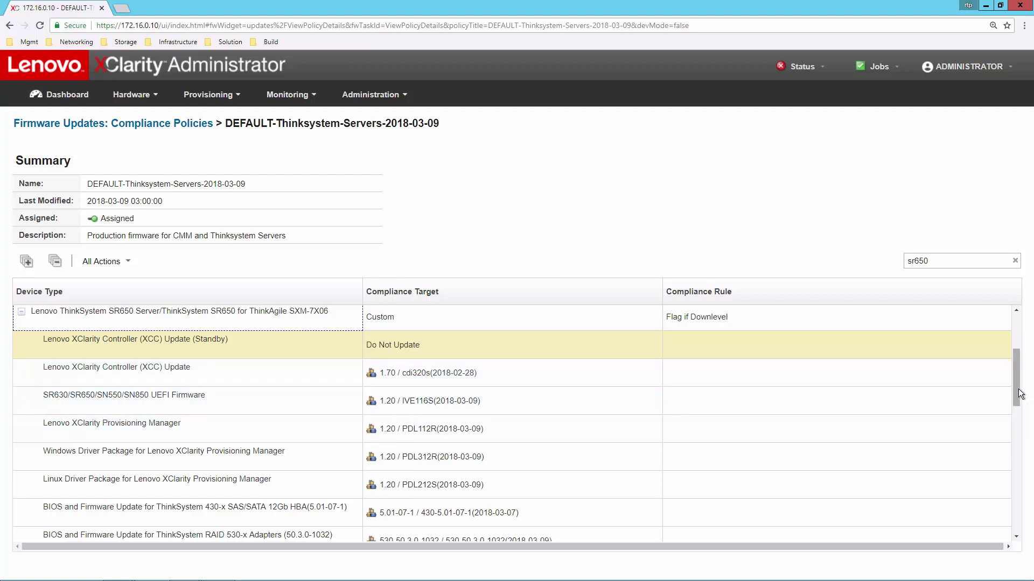
mouse_move(1016, 392)
mouse_down()
mouse_move(1011, 467)
mouse_move(1019, 389)
mouse_up()
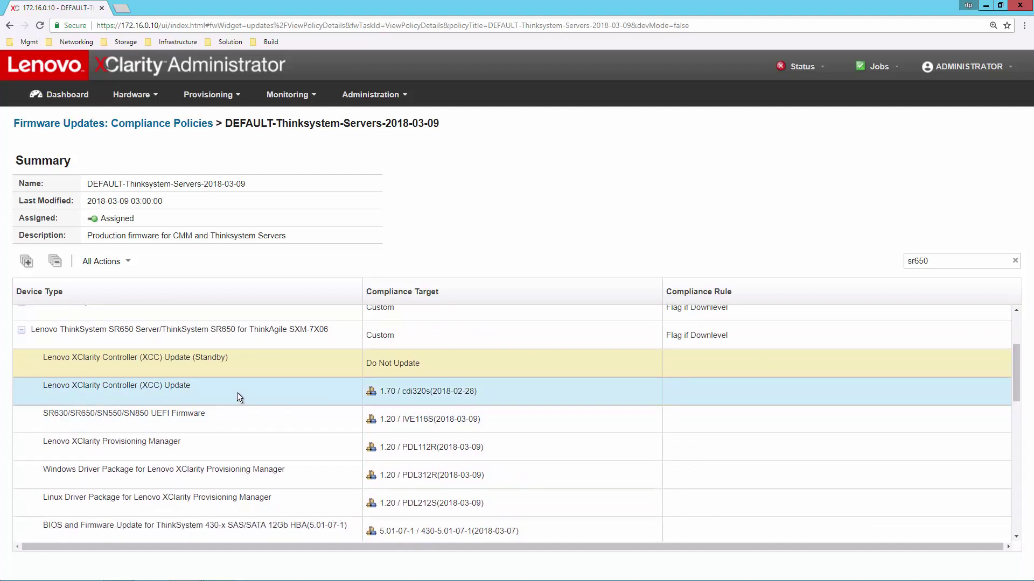
Step: Go to the firmware Apply / Activate page and examine the later XCC (Primary) versions offered for updating without a policy
click(228, 97)
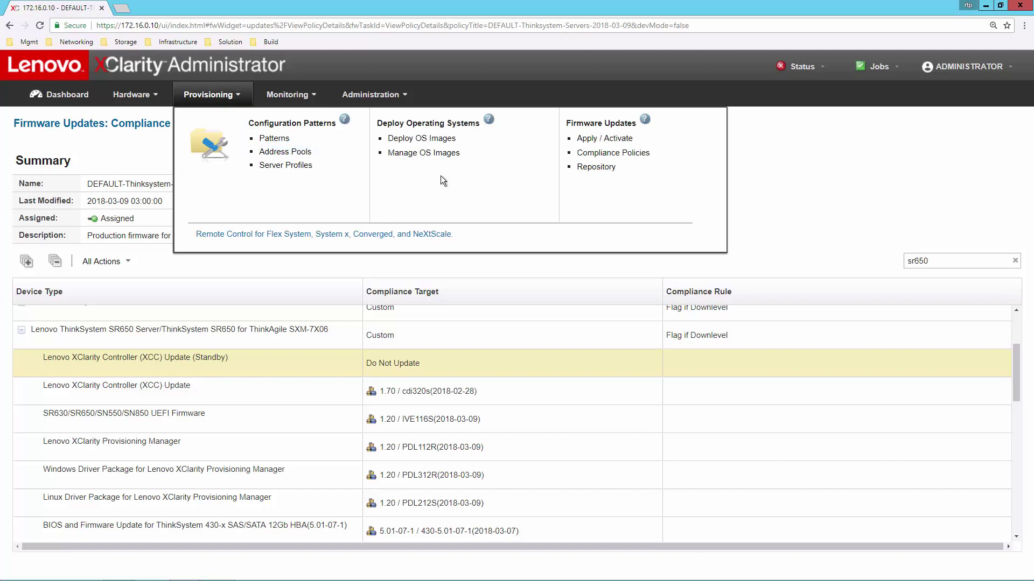
click(599, 139)
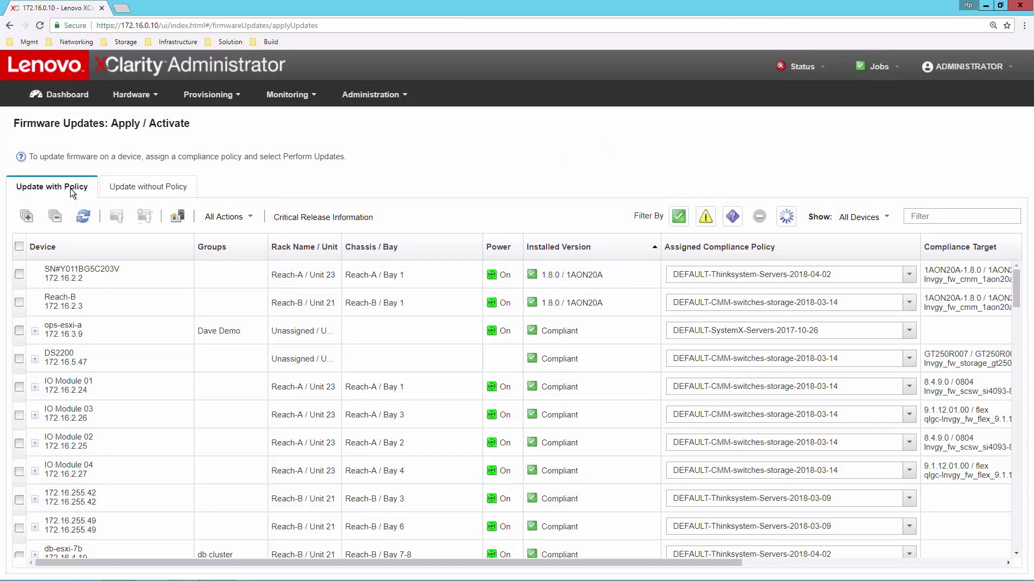
click(148, 188)
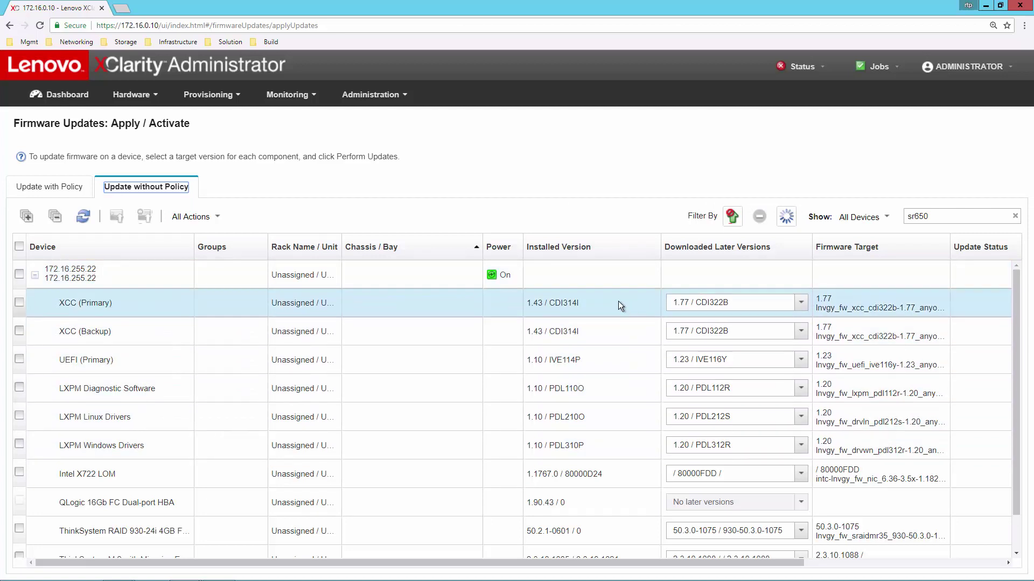
click(802, 307)
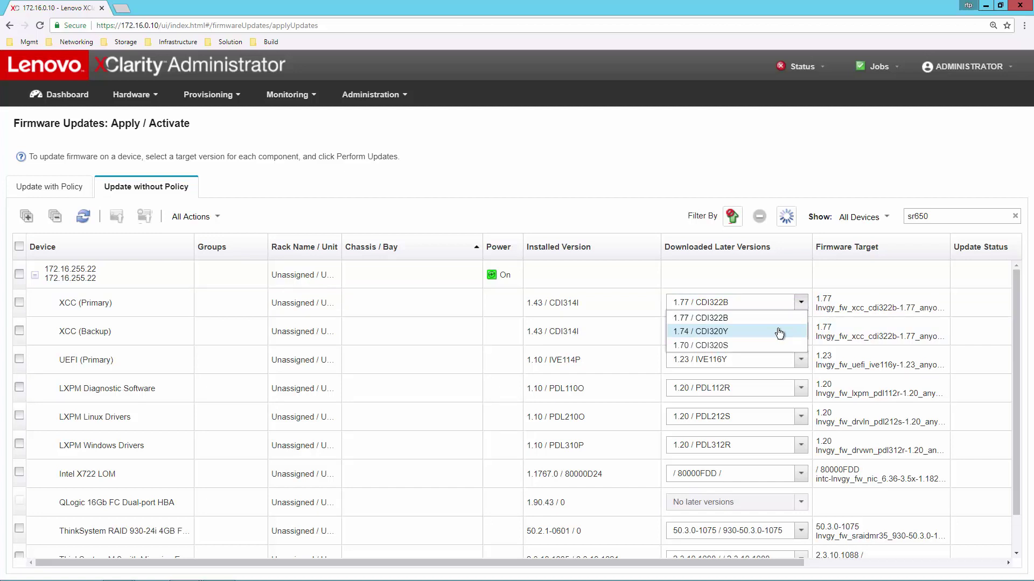
click(801, 302)
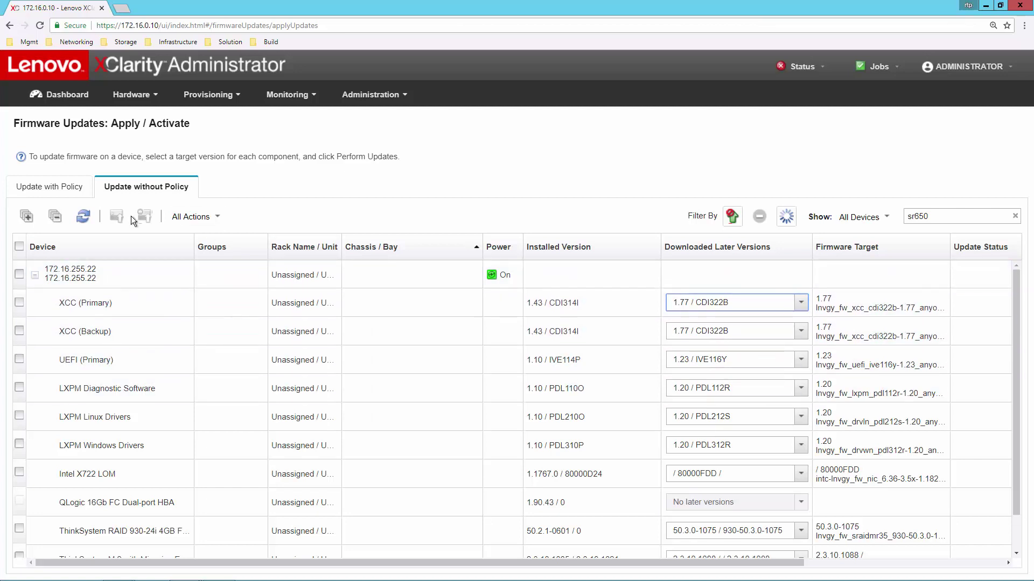
Step: Switch to updating with a policy and filter the device list by sr650
click(50, 188)
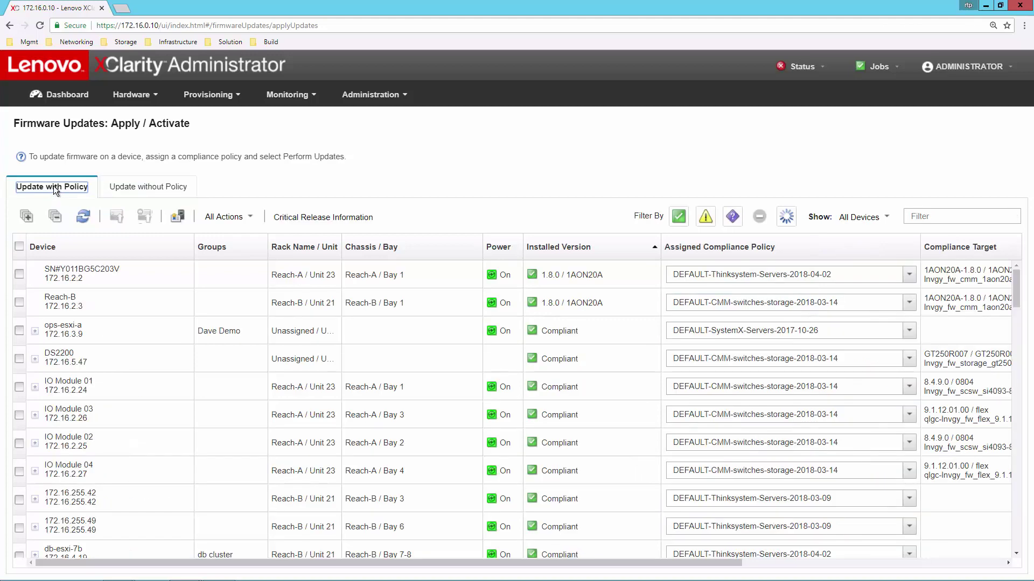
click(939, 216)
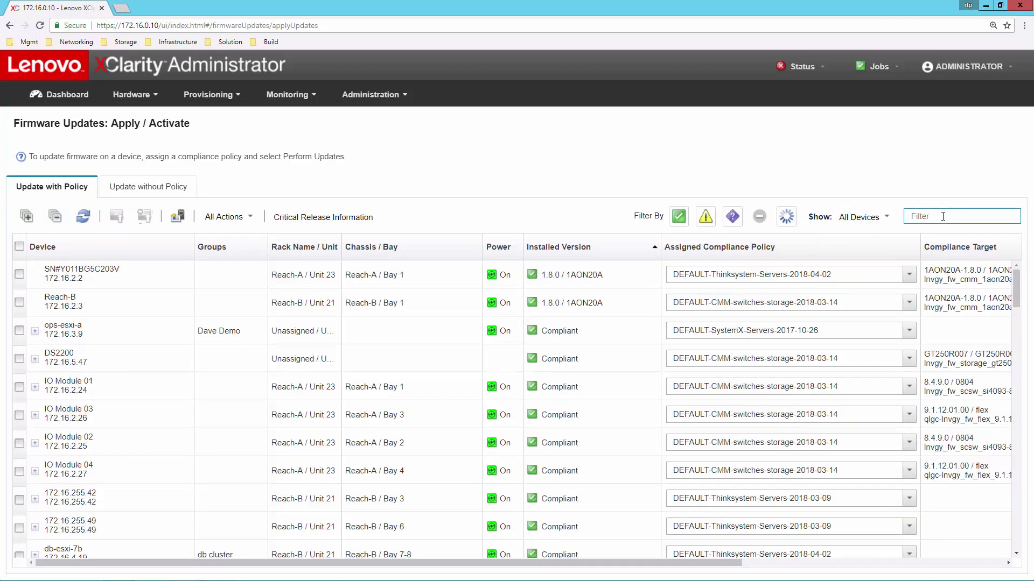
text(sr650)
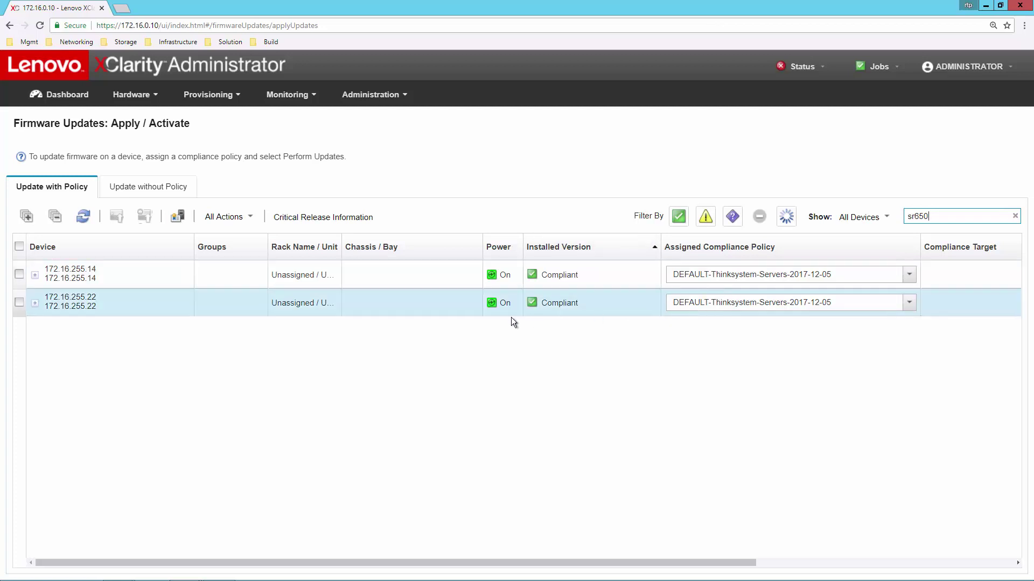
Step: Assign the DEFAULT-Thinksystem-Servers-2018-03-09 policy to both listed servers, for only selected applicable devices with current assignments overwritten
click(19, 246)
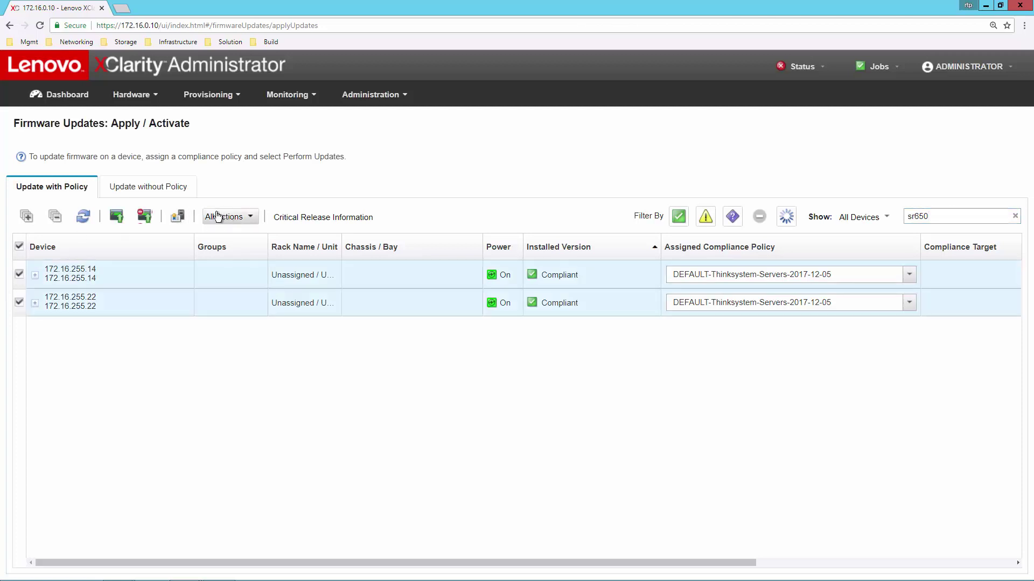
click(179, 216)
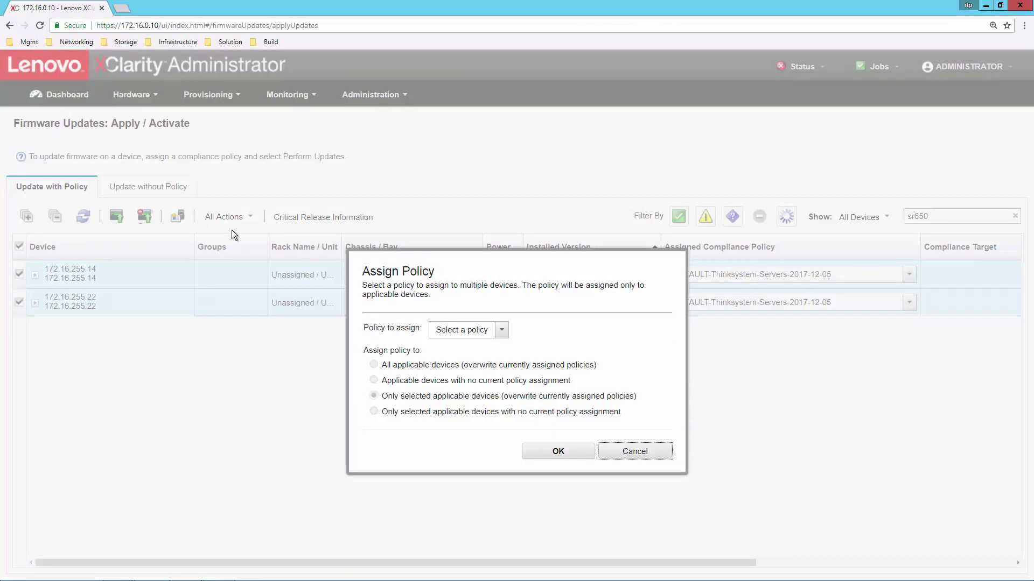
click(502, 330)
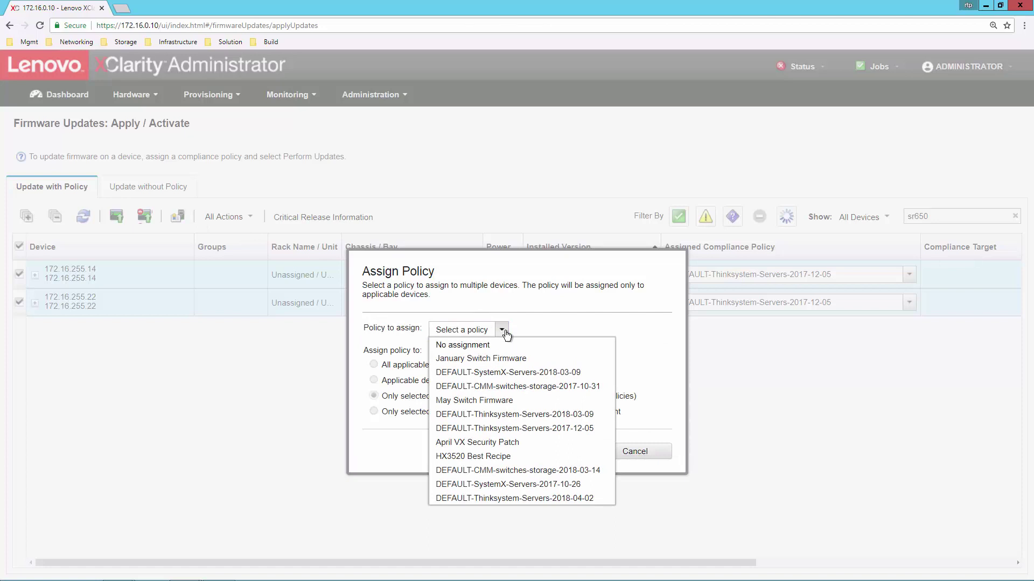
click(528, 415)
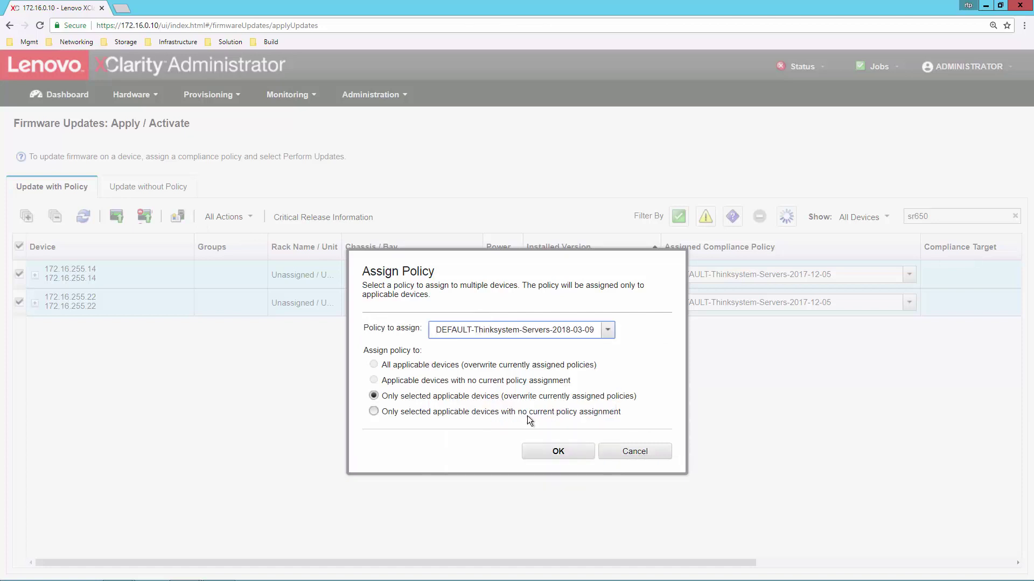
click(544, 451)
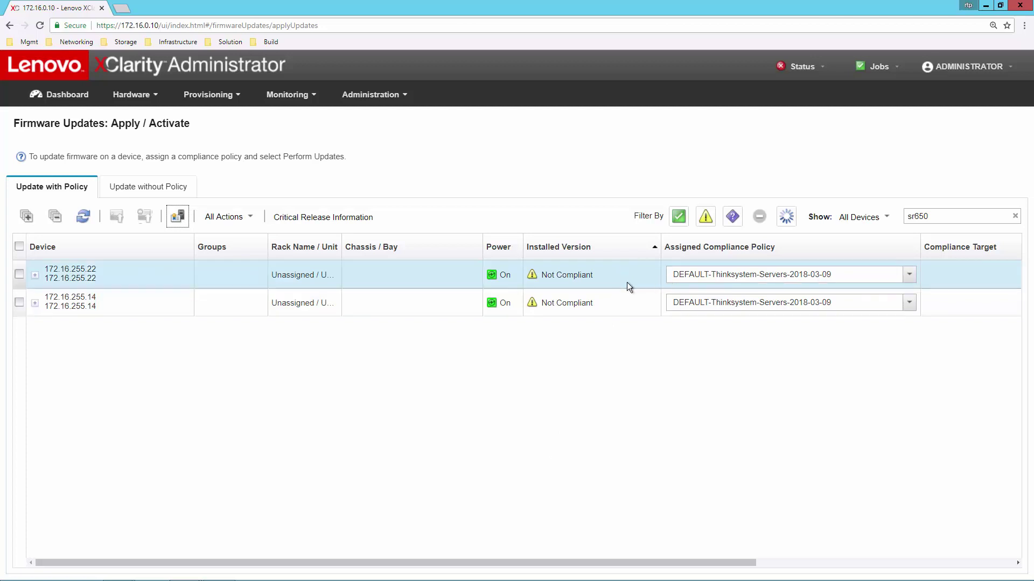
Step: Examine the component compliance of server 172.16.255.22, try selecting only XCC (Primary), and collapse the server again
click(36, 276)
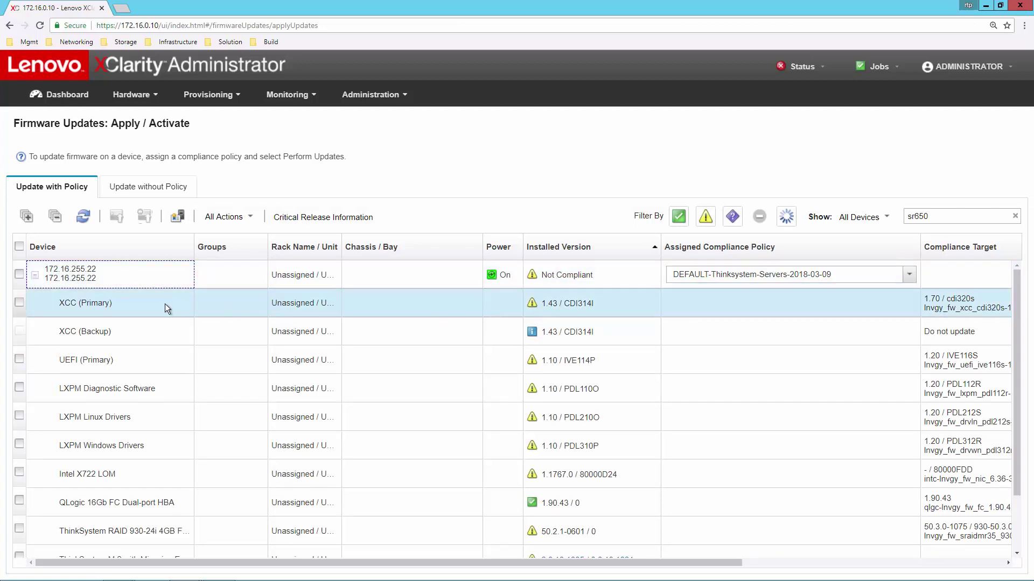
click(19, 303)
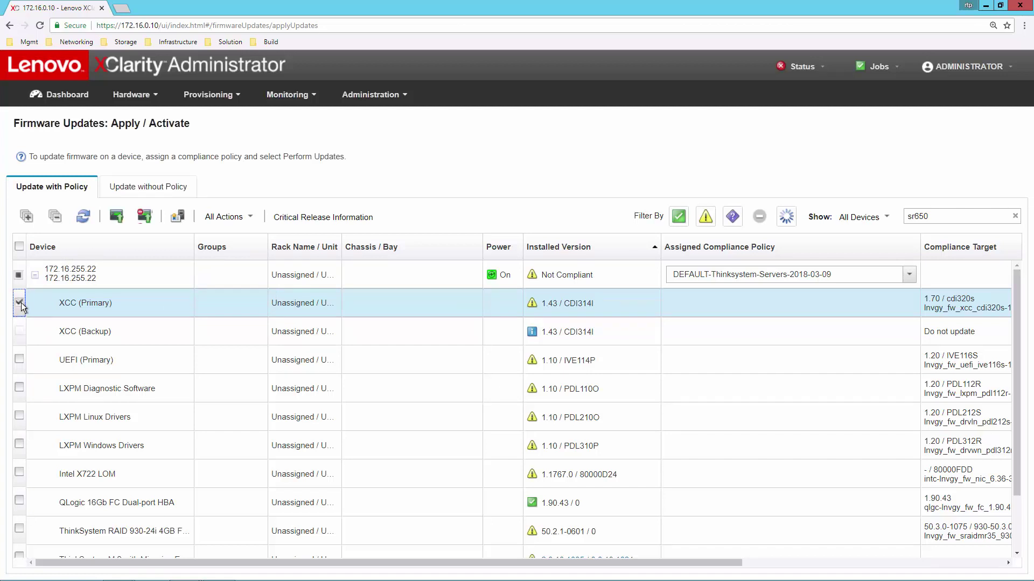
click(19, 304)
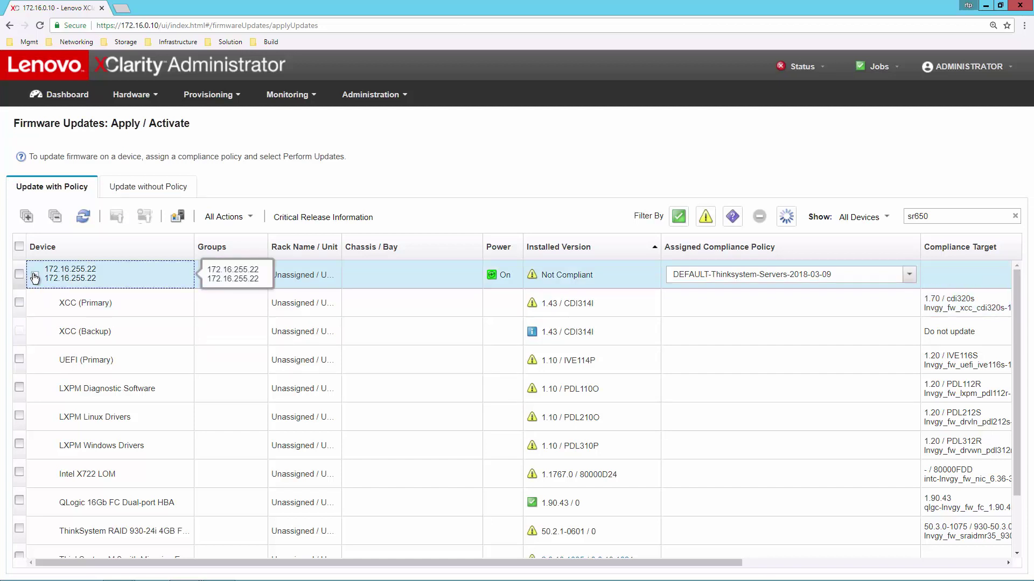
click(34, 276)
Step: Select both servers and start performing their updates, continuing without the components that have no target firmware version
click(20, 247)
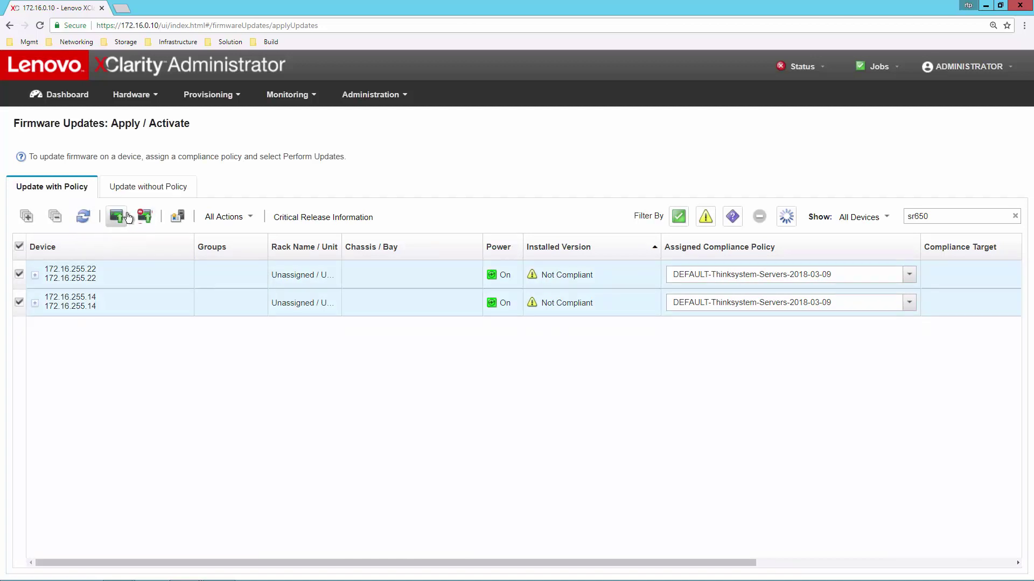
click(127, 217)
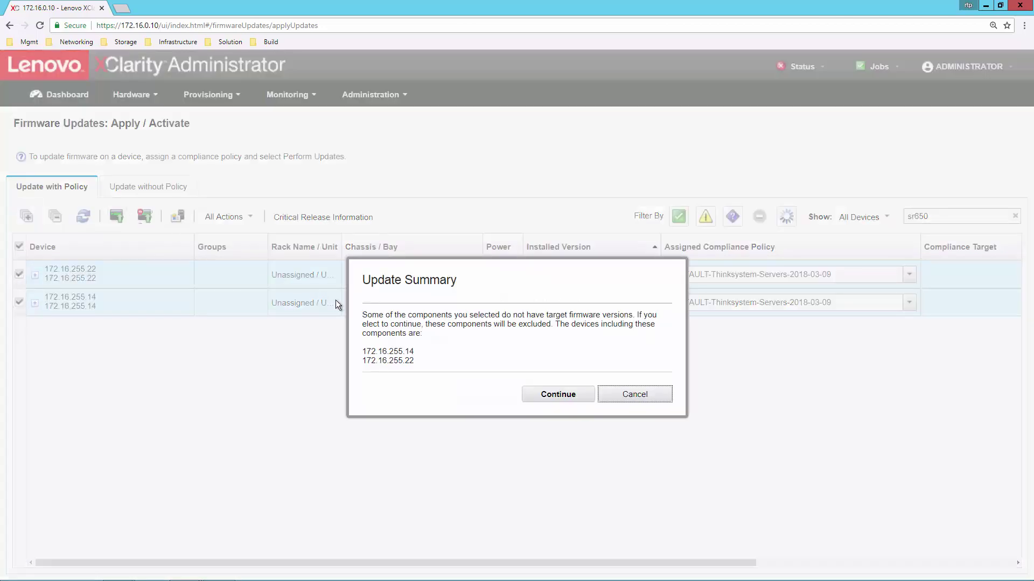
click(540, 393)
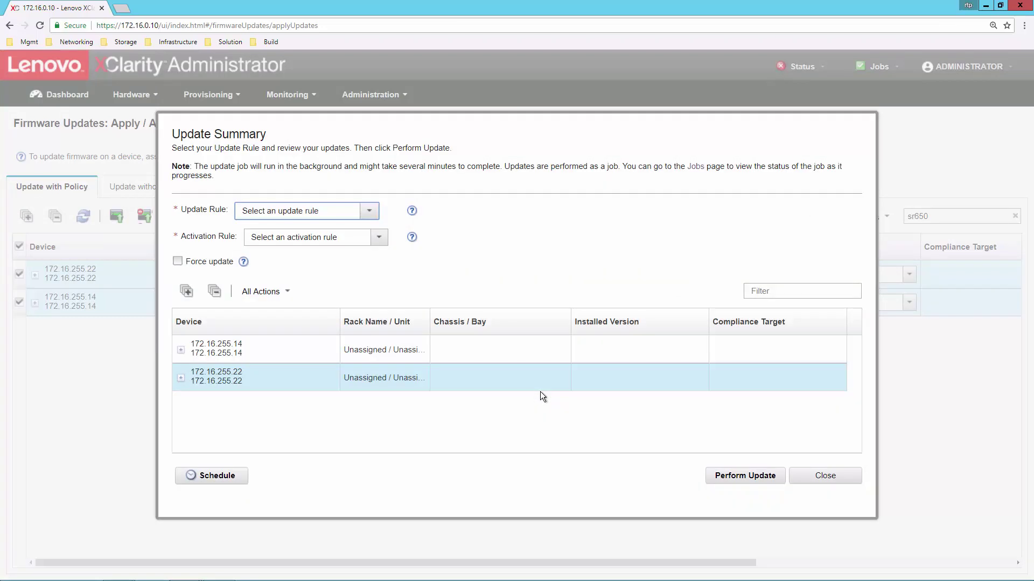
Step: Set the update rule to Continue on error and the activation rule to Immediate activation, and perform the update
click(318, 206)
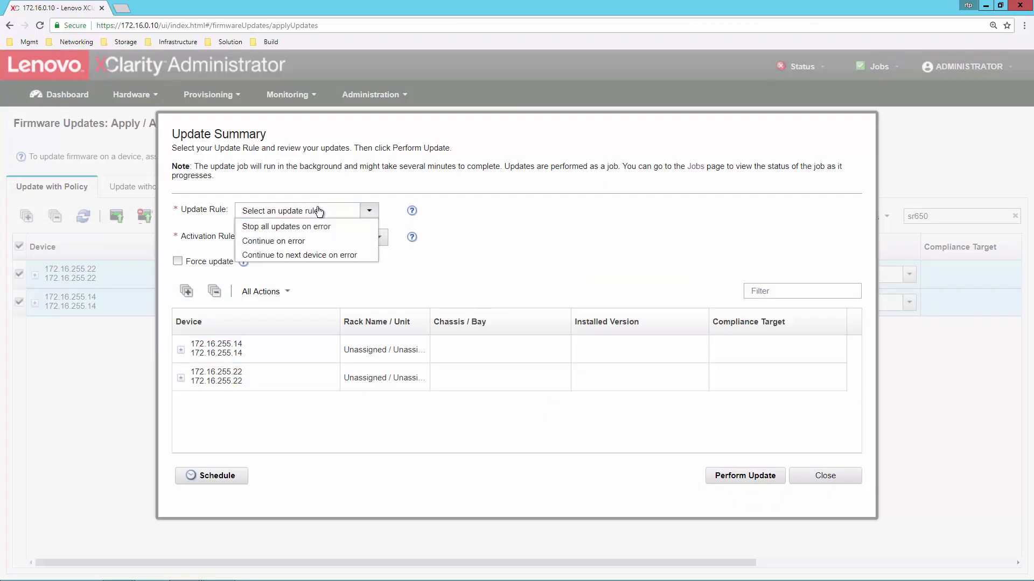
click(315, 215)
click(313, 216)
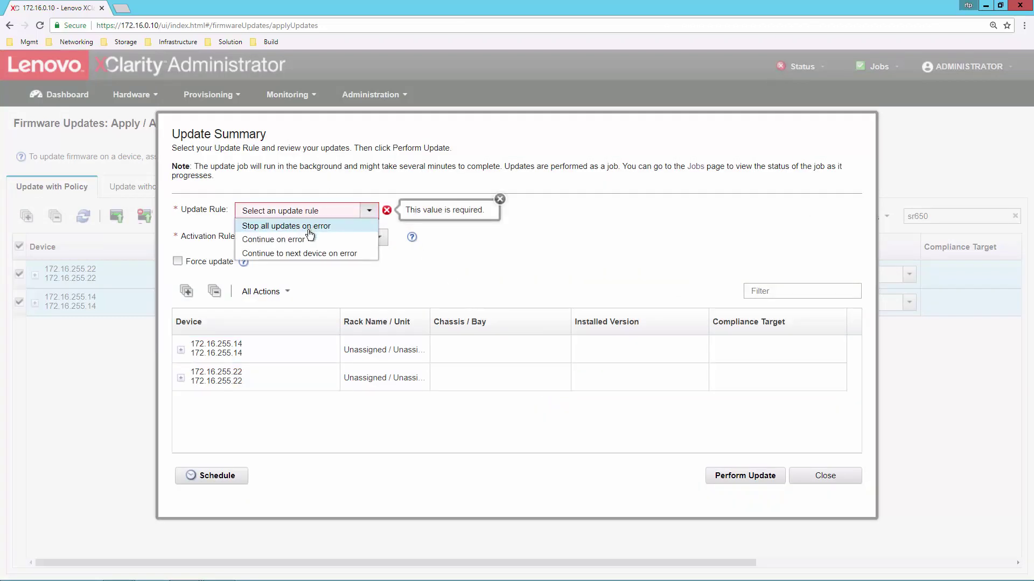
click(308, 239)
click(310, 240)
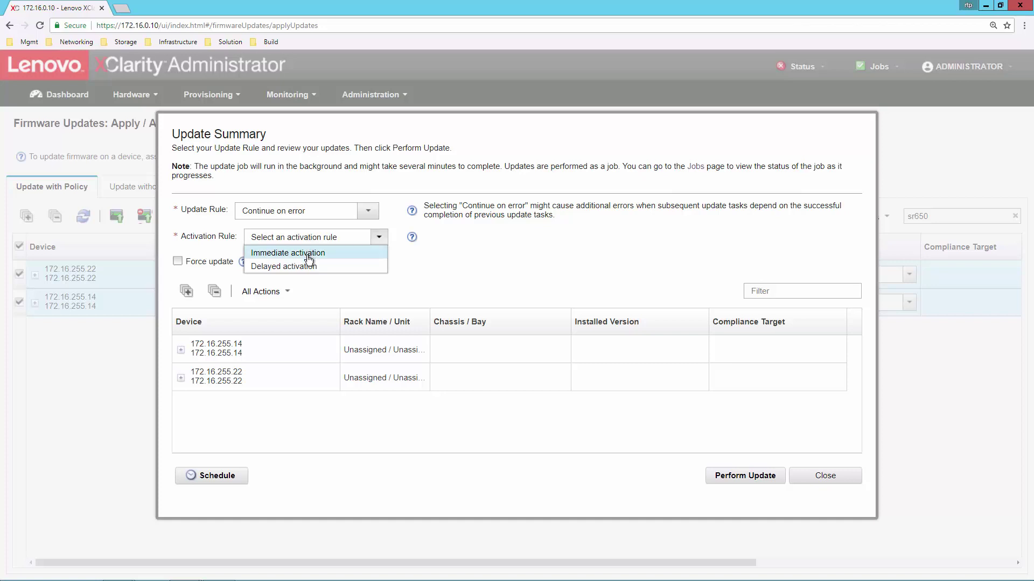
click(301, 253)
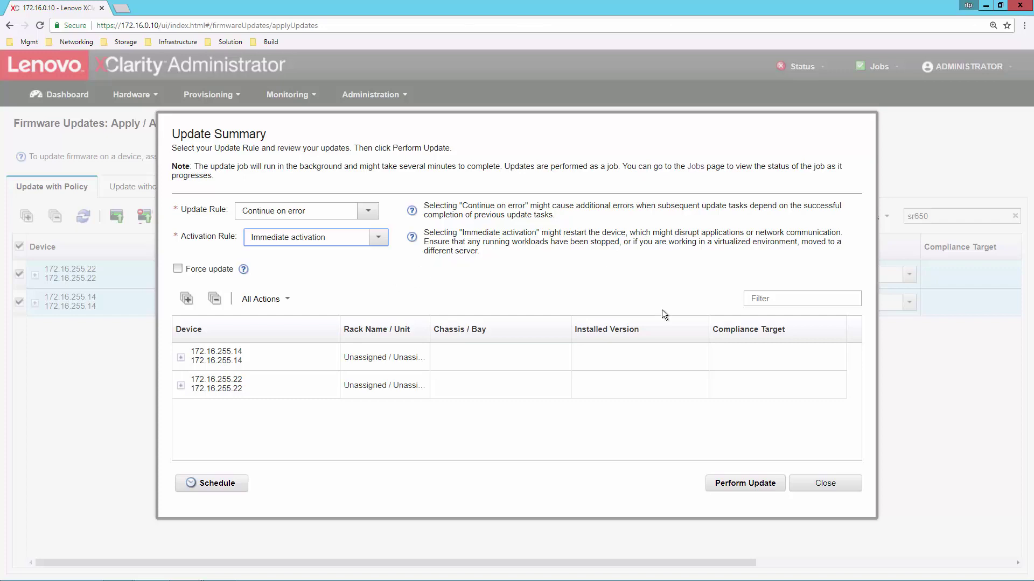
click(731, 483)
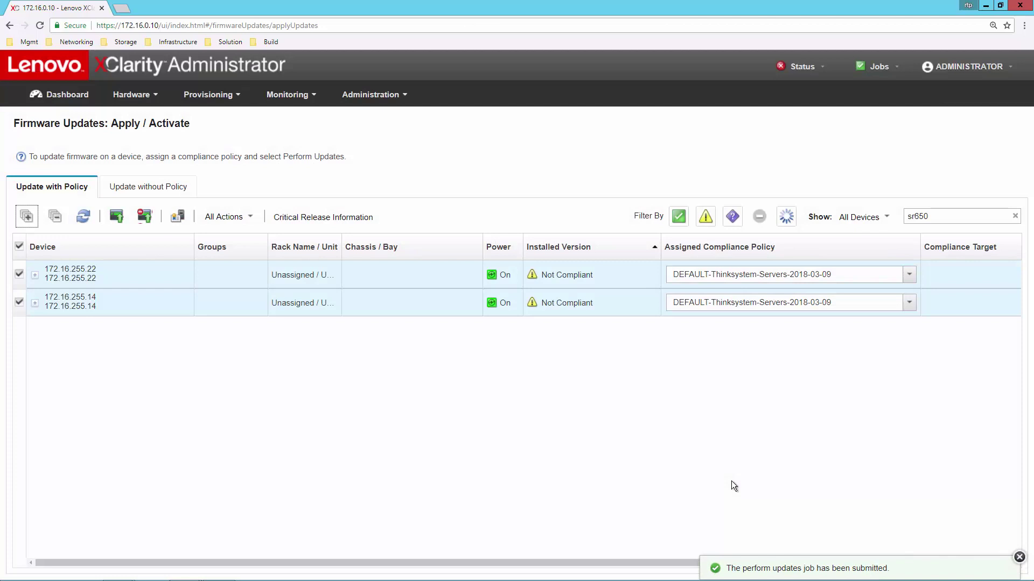